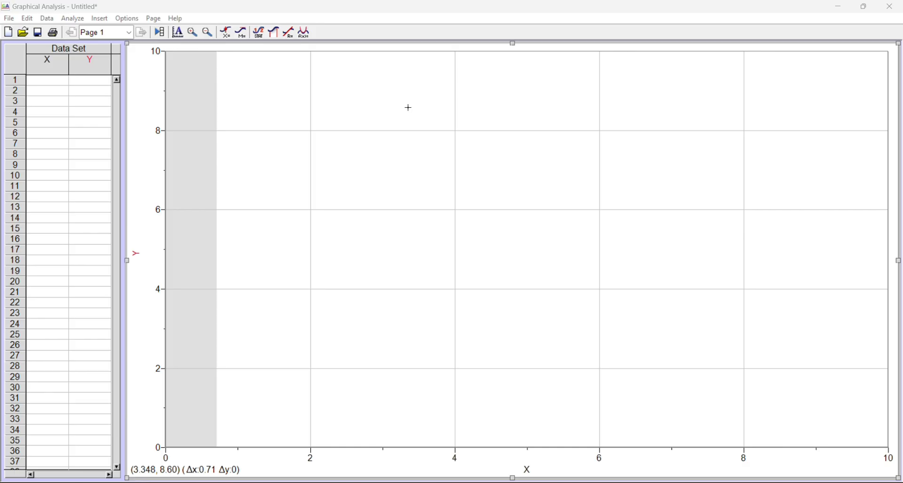
Fill the X and Y columns with the 17 data pairs running from 0.71, -2.41 to 0.04, -0.08.
left_click(45, 81)
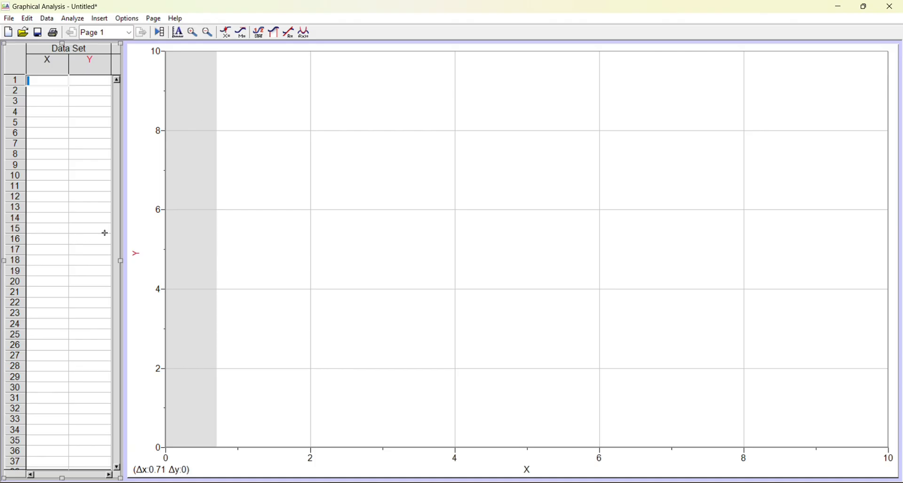
type("0.71\t-2.41 0.67\t-2.16 0.63\t-1.93 0.58\t-1.72 0.54\t-1.53 0.5\t-1.29 0.46\t-1.13 0.42\t-0.96 0.38\t-0.82 0.33\t-0.66 0.29\t-0.55 0.25\t-0.42 0.21\t-0.32 0.17\t-0.24 0.13\t-0.17 0.08\t-0.13 0.04\t-0.08")
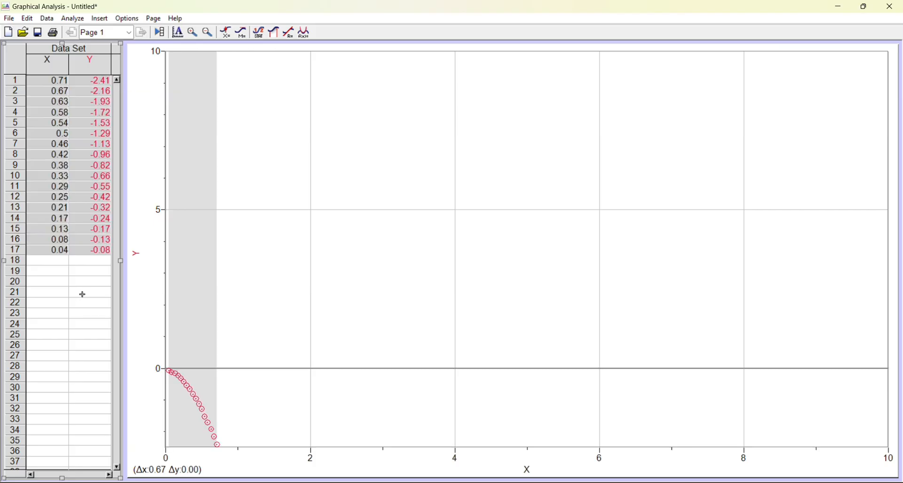
left_click(56, 261)
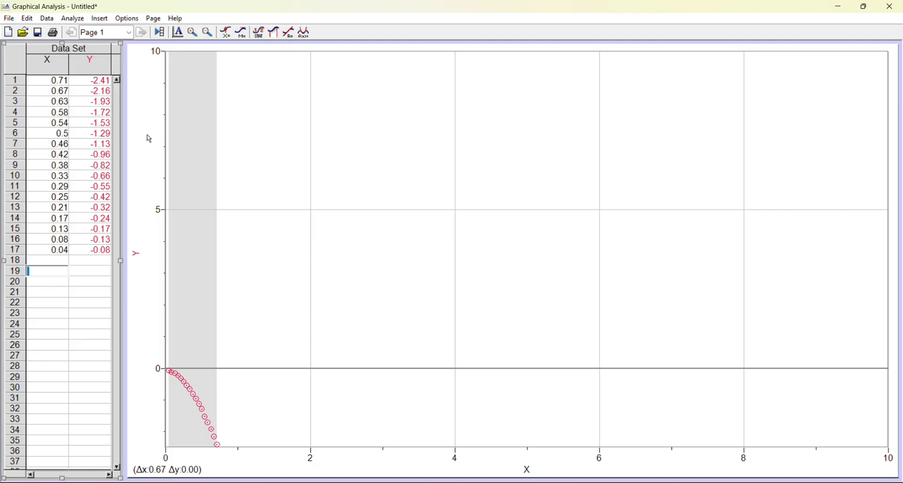
Rename the X column to Time with short name t and units s.
double_click(53, 69)
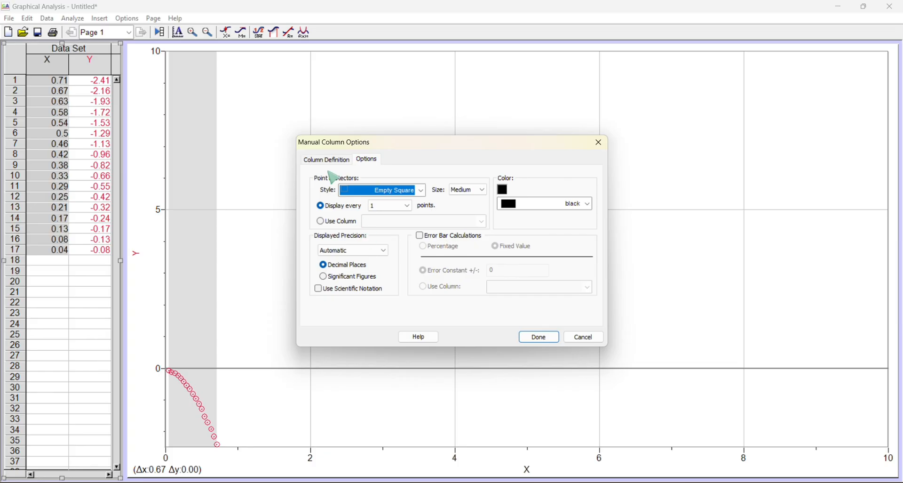
left_click(344, 160)
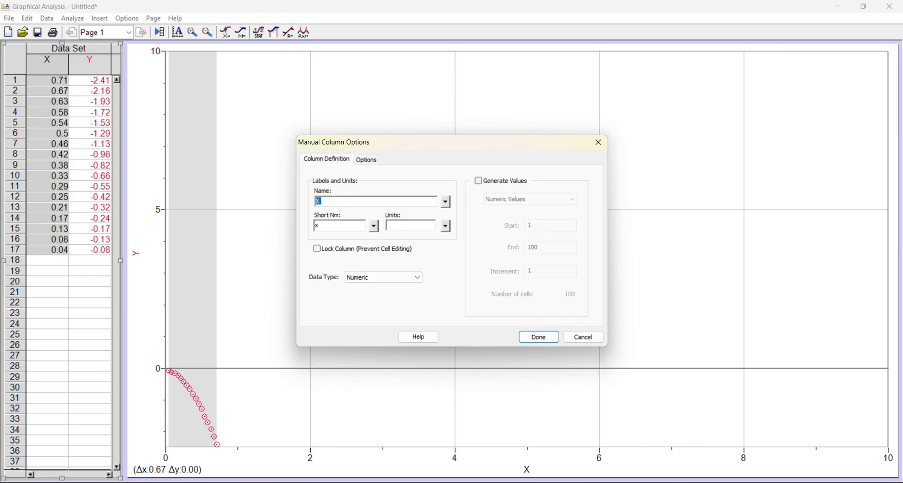
type("Time")
left_click(332, 226)
key("BackSpace")
type("t")
left_click(397, 225)
type("s")
left_click(539, 338)
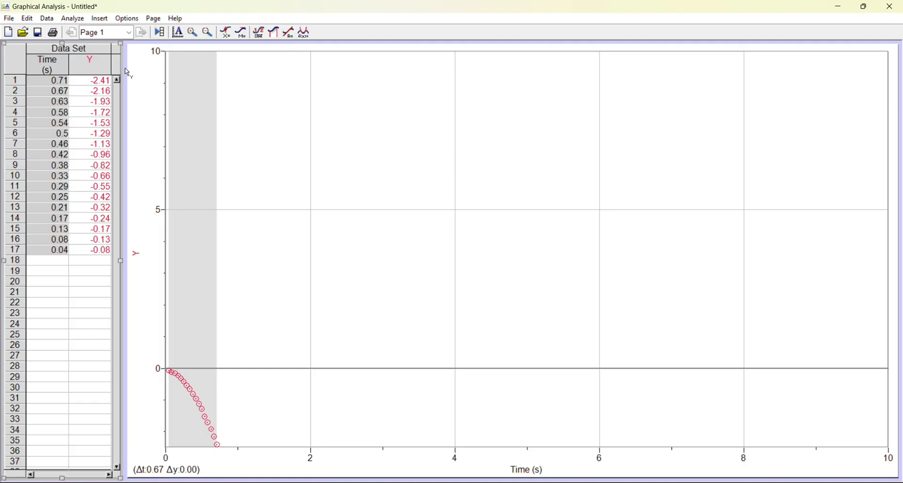
Rename the Y column to Height with short name h and units m.
double_click(88, 62)
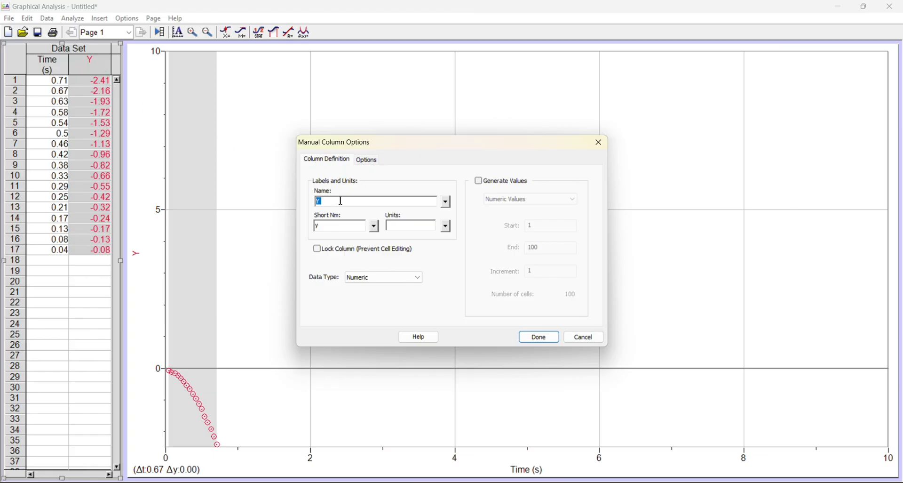
type("Height")
double_click(348, 226)
type("h")
left_click(408, 227)
type("m")
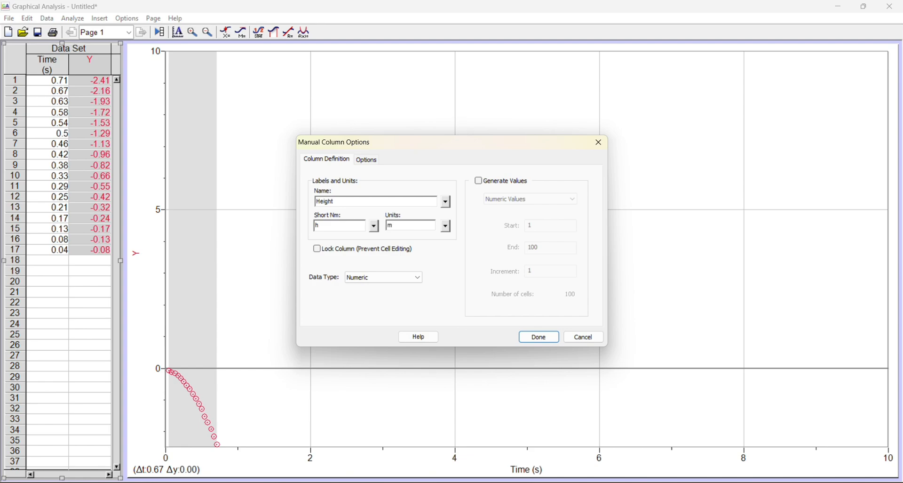
left_click(531, 338)
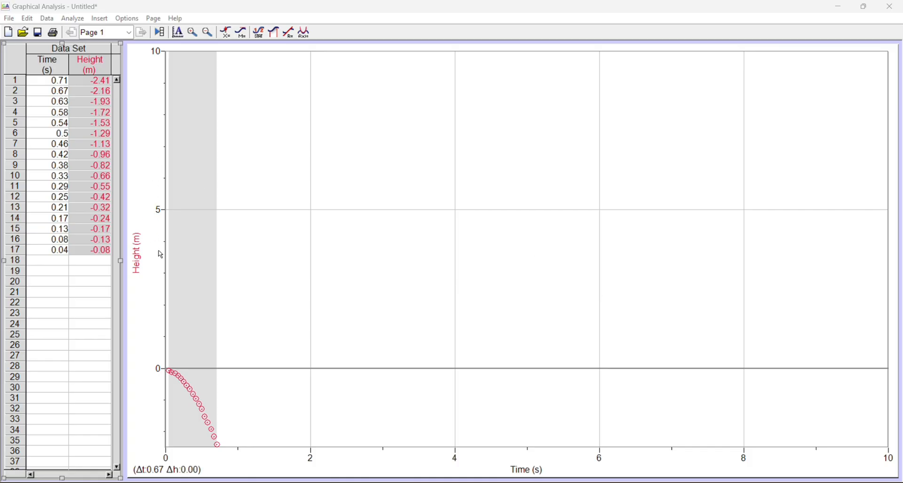
Set the graph's y-axis scaling to Autoscale.
double_click(145, 187)
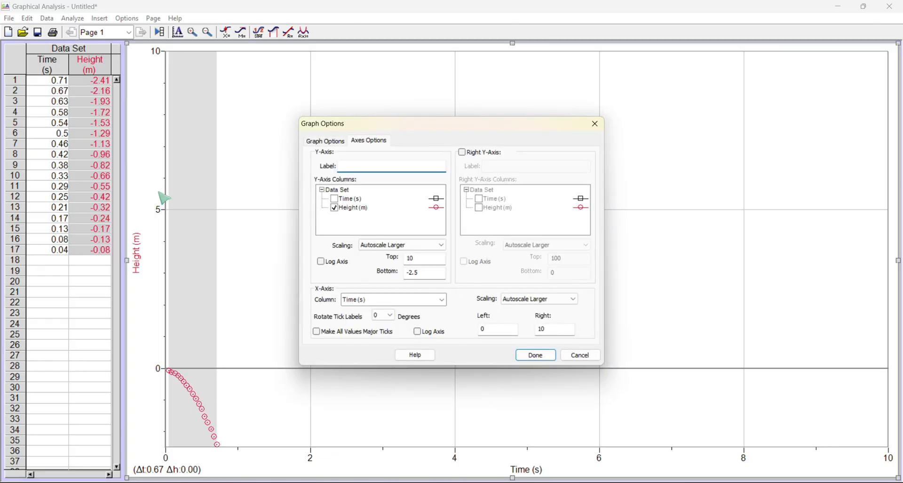
left_click(329, 143)
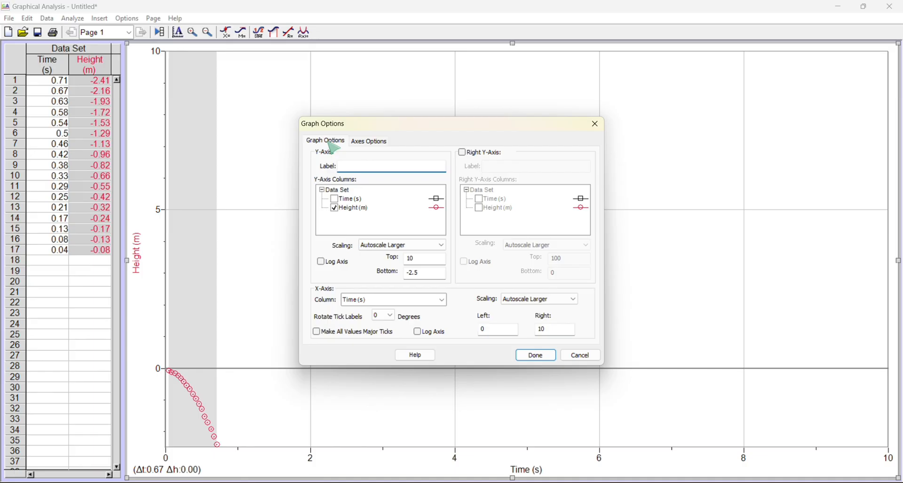
left_click(369, 143)
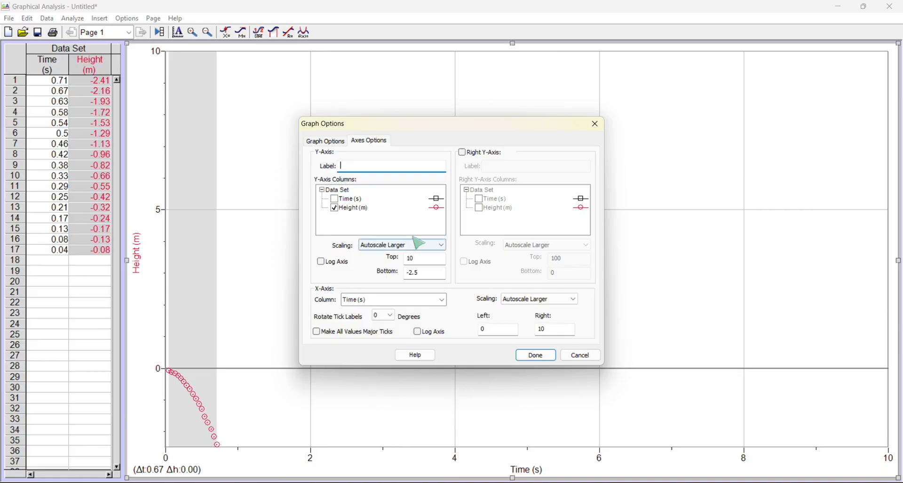
left_click(390, 244)
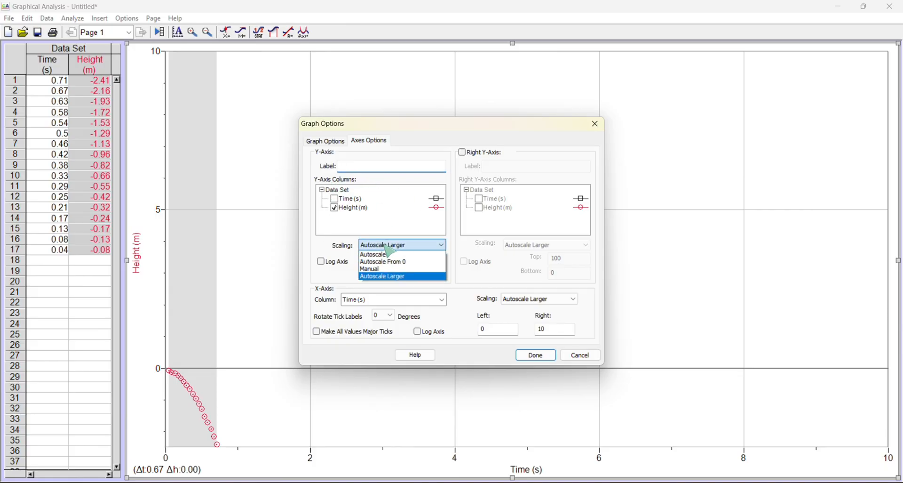
left_click(385, 255)
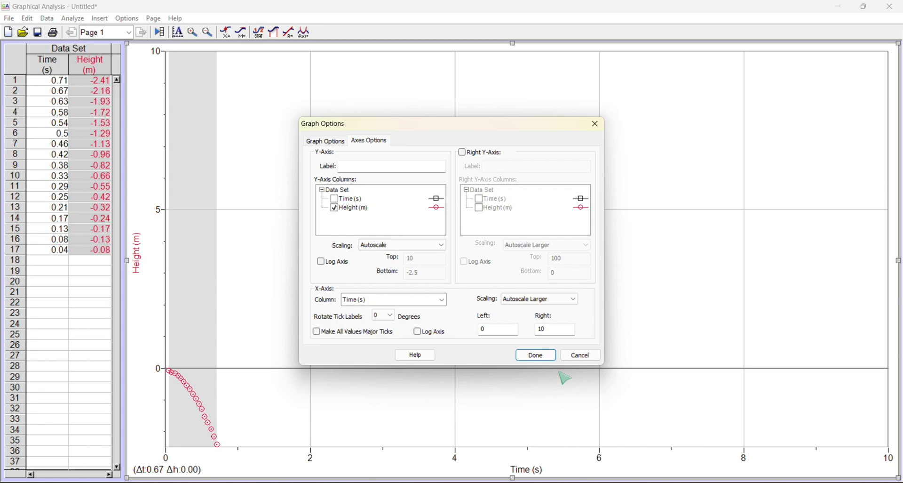
left_click(536, 354)
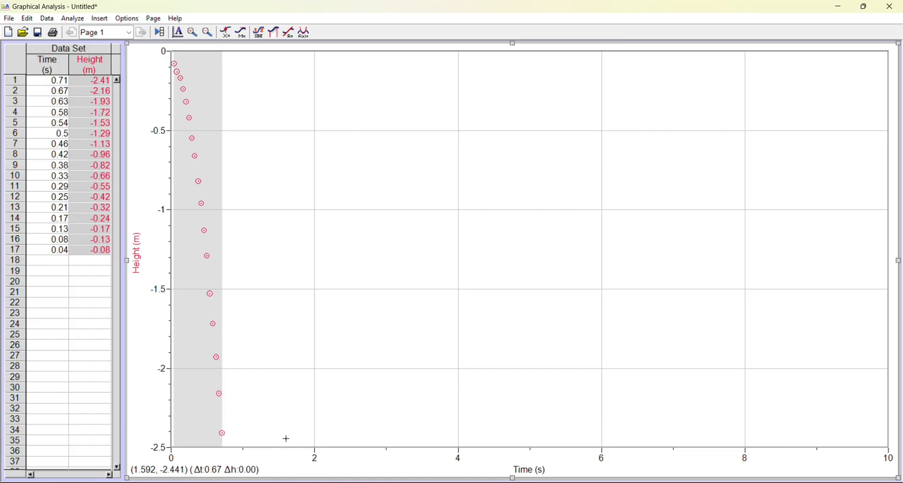
Keep the x-axis scaling at Autoscale Larger, set its right limit to 1, and clear the data selection on the graph.
double_click(554, 463)
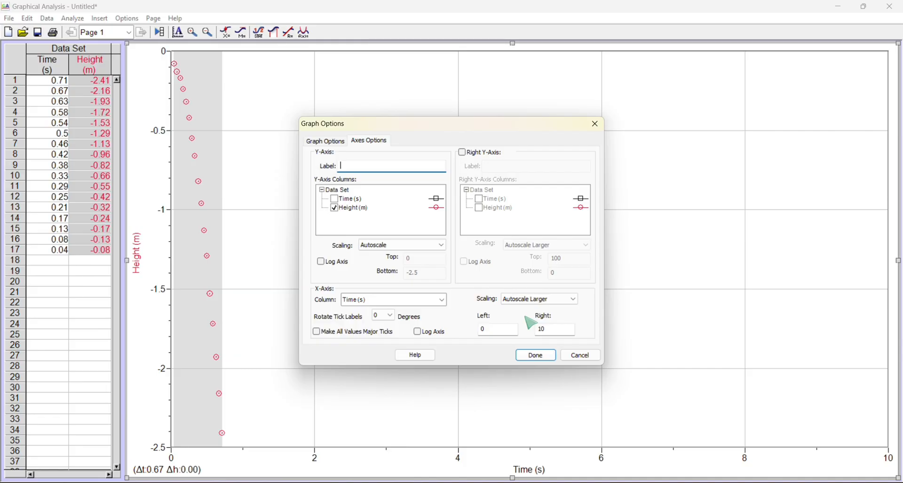
left_click(518, 299)
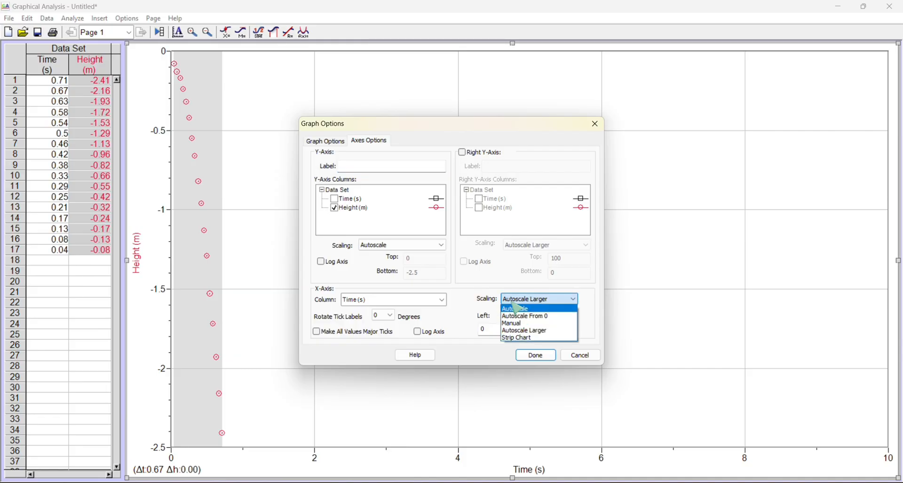
left_click(523, 330)
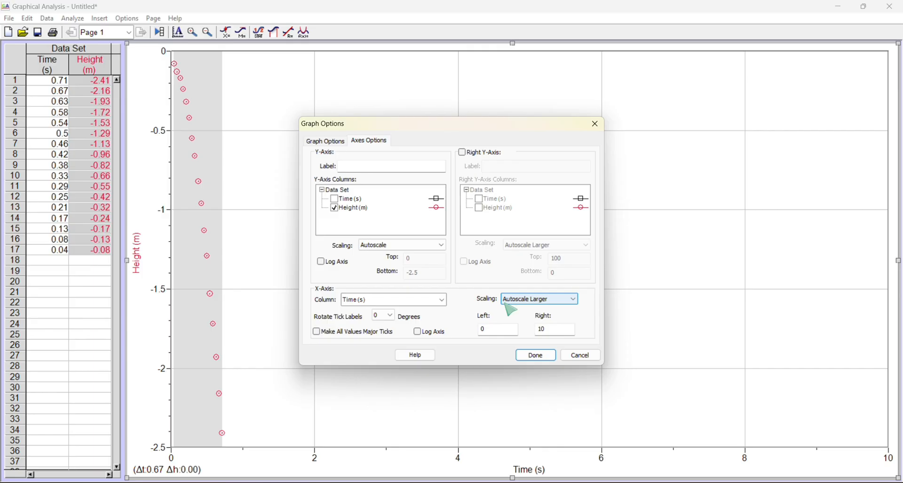
left_click(502, 328)
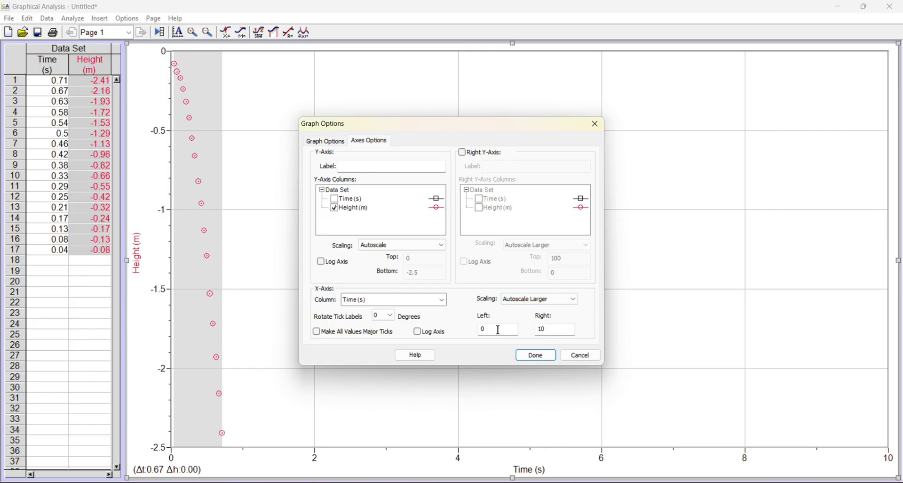
left_click(556, 330)
key("BackSpace")
left_click(535, 355)
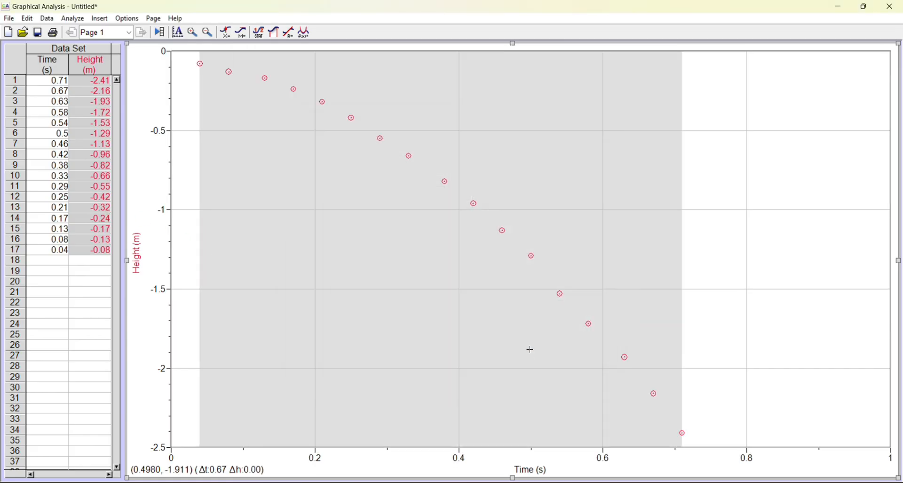
left_click(795, 277)
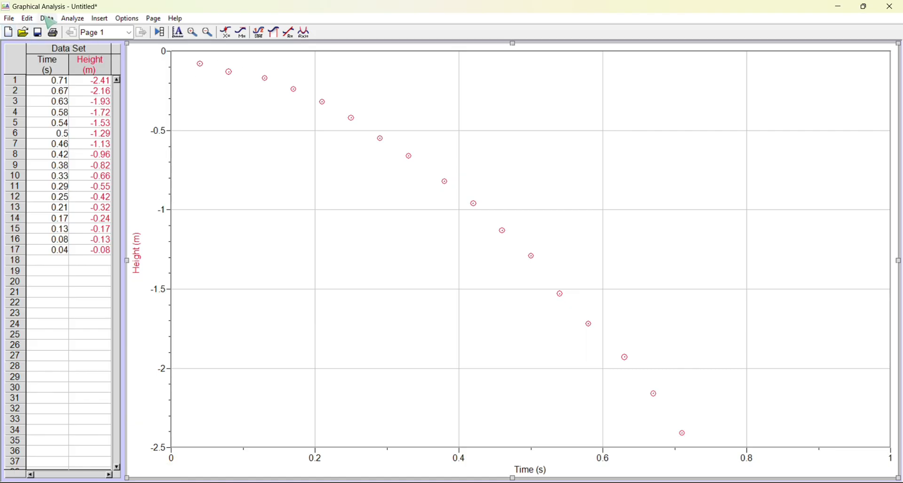
Add a new manual column named h-error with units m to the data set.
left_click(47, 18)
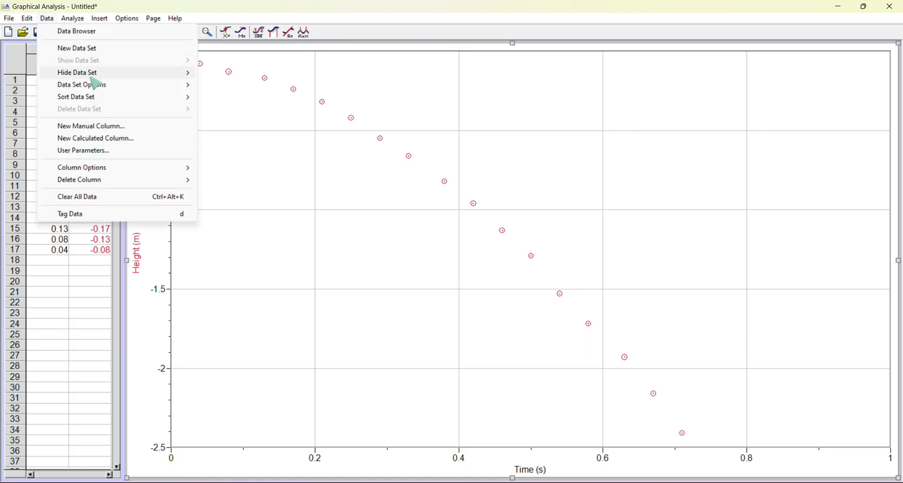
left_click(106, 126)
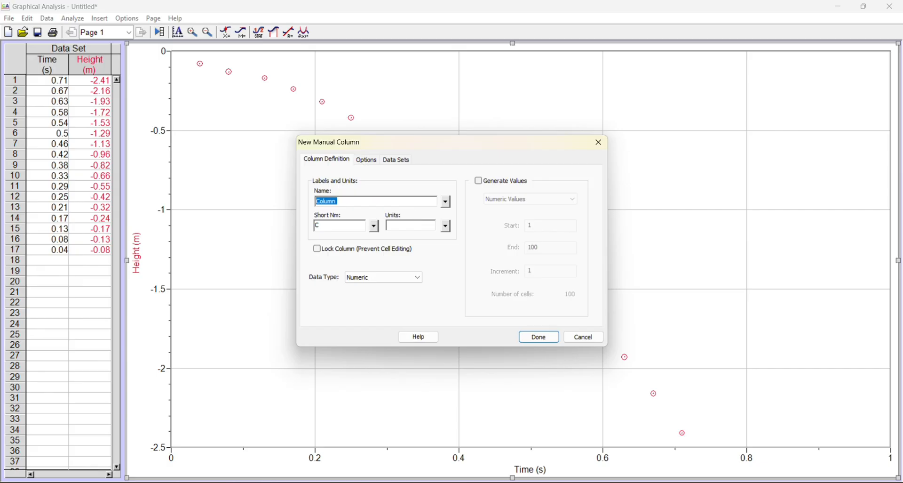
type("h-error")
left_click(346, 229)
key("BackSpace")
left_click_drag(338, 202, 306, 197)
left_click(318, 201)
left_click(340, 226)
left_click(414, 226)
left_click(544, 338)
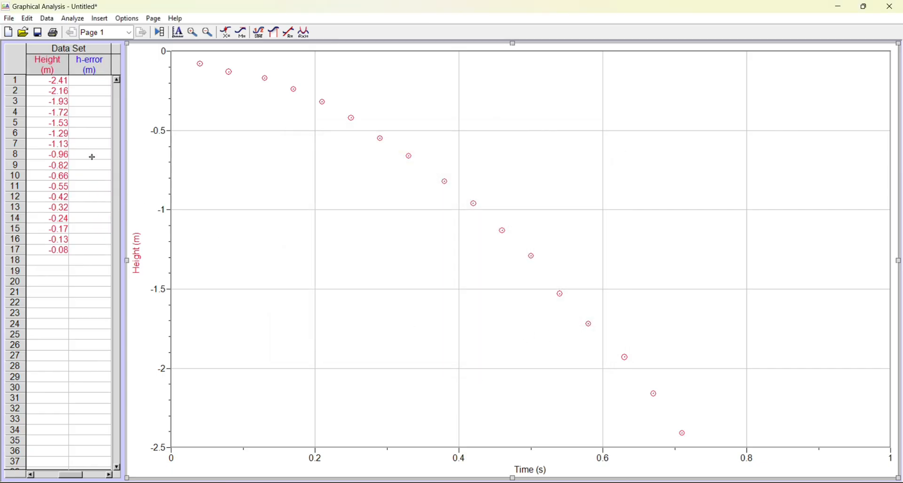
Enter sample error values in the first rows of the h-error column, starting with 3 and 2.
left_click(96, 81)
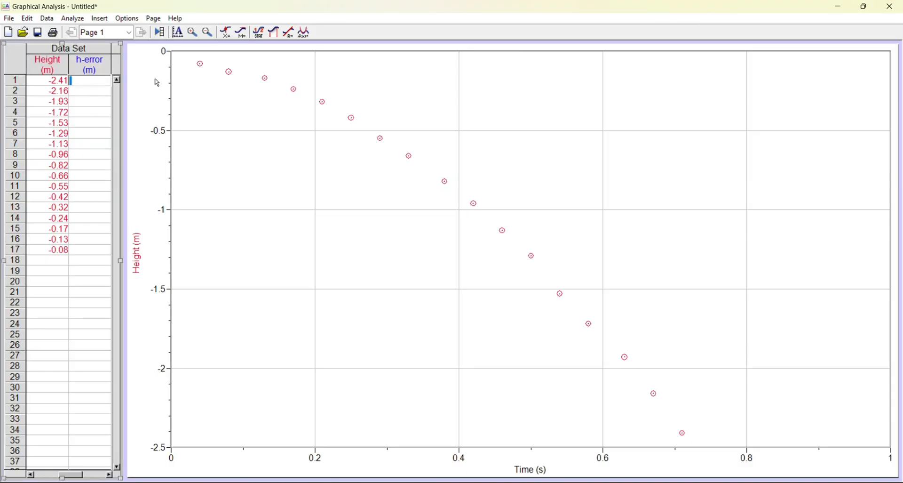
type("3")
key("Return")
type("2")
key("Return")
type("4")
left_click(102, 118)
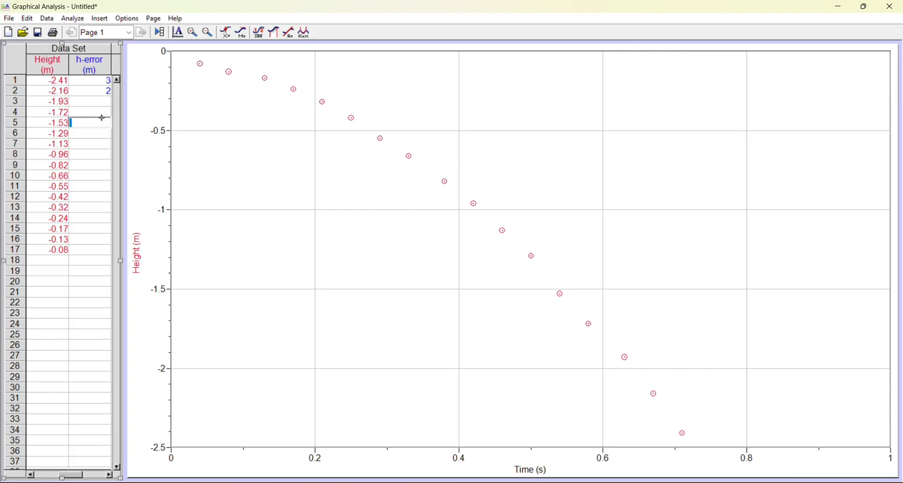
left_click(100, 113)
type("1")
left_click(104, 128)
Delete the h-error column from the data set.
left_click(89, 66)
key("Delete")
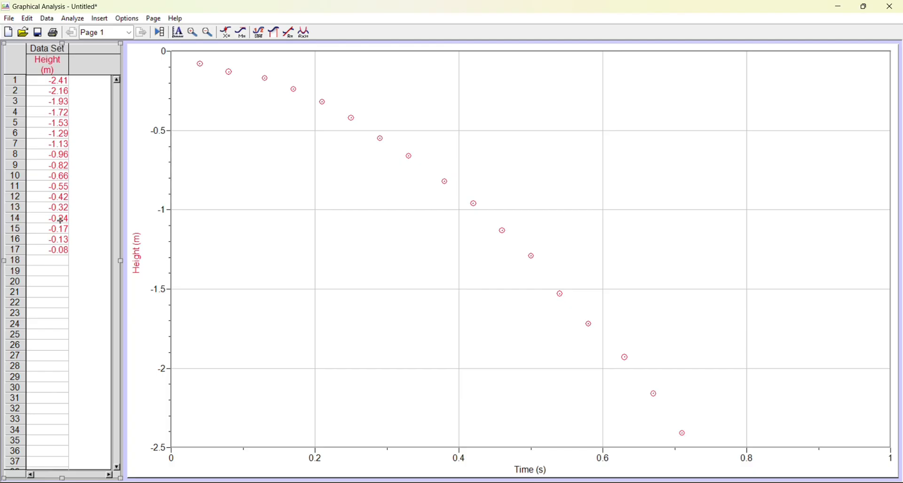
left_click_drag(10, 474, 16, 474)
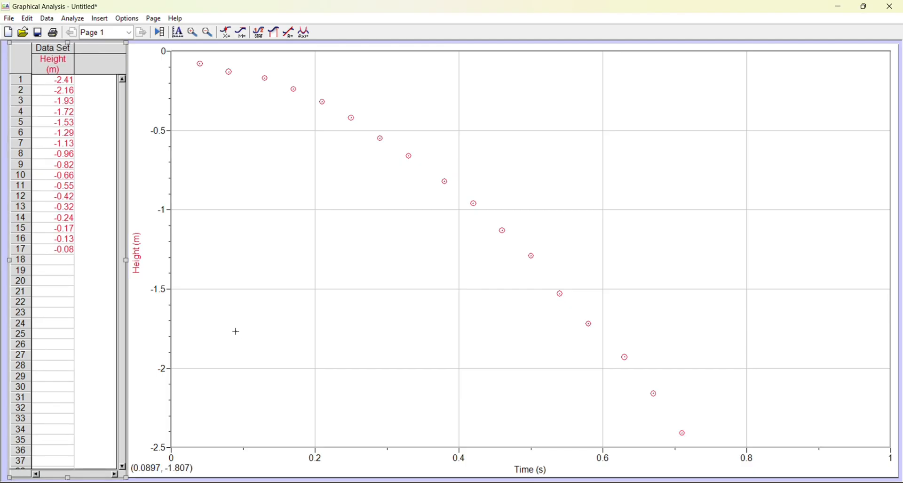
Change the colour of the Height column's data points to yellow.
left_click(230, 73)
double_click(230, 72)
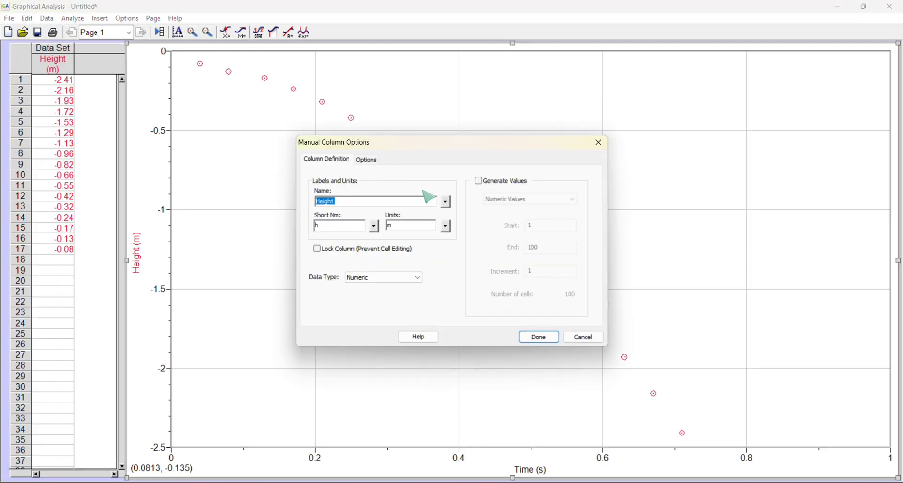
left_click(369, 161)
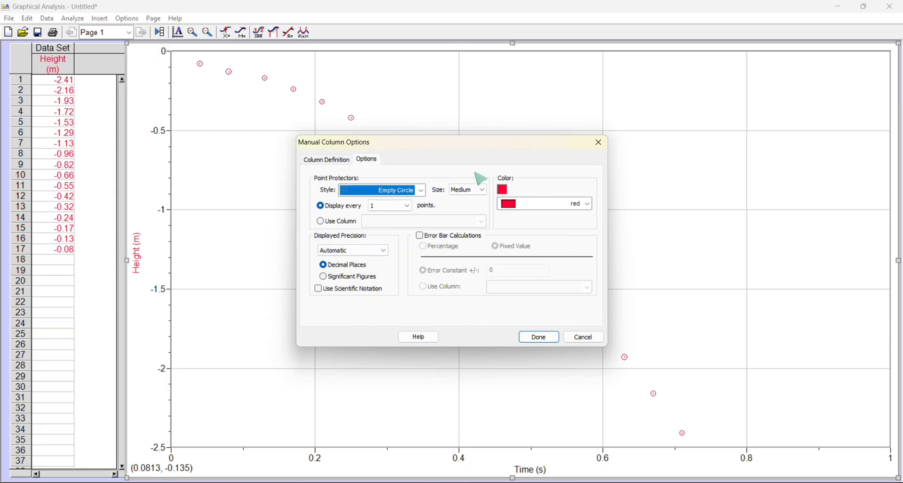
left_click(587, 203)
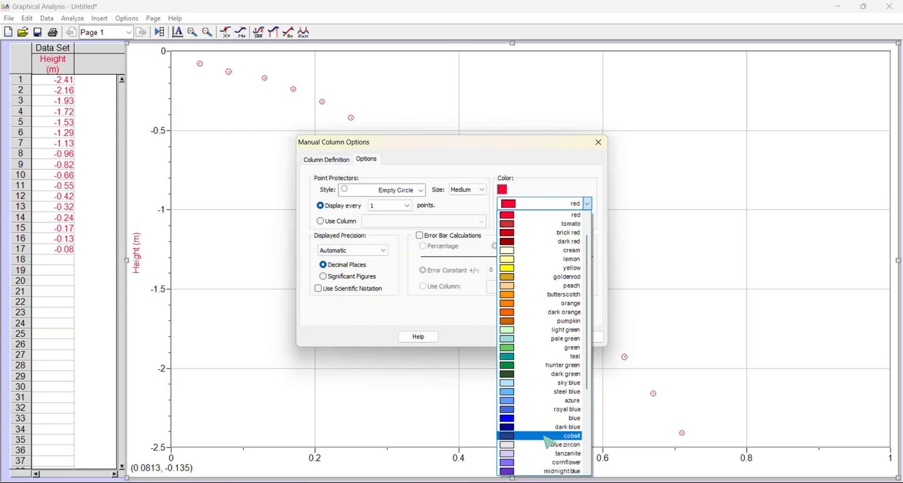
left_click(546, 268)
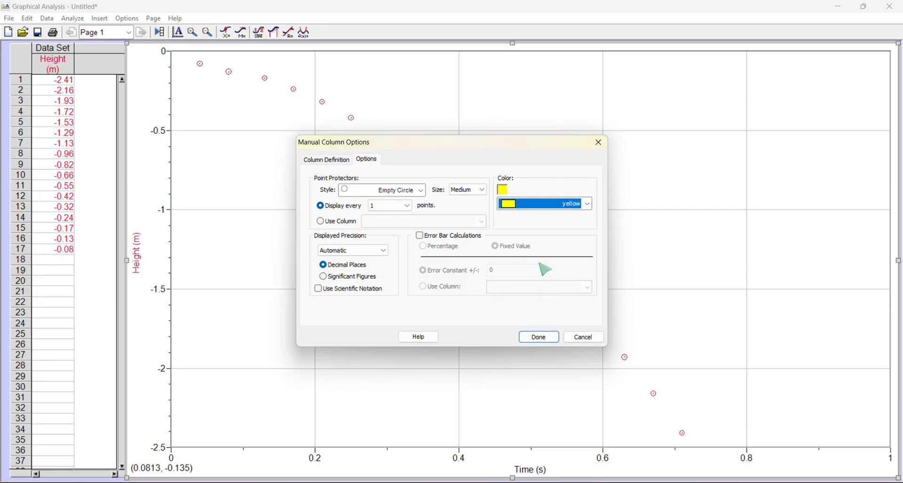
Enable error bar calculations for the Height column with a fixed error constant of 0.001.
left_click(419, 236)
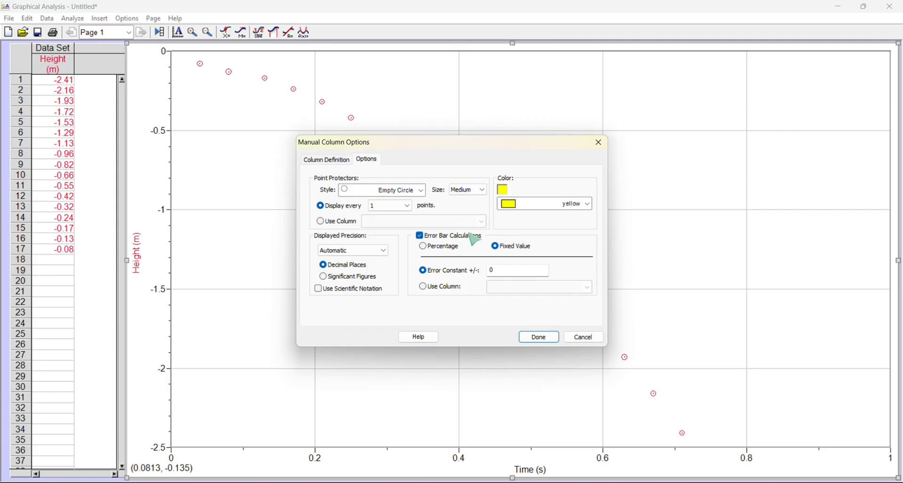
left_click(519, 271)
type(".001")
left_click(538, 336)
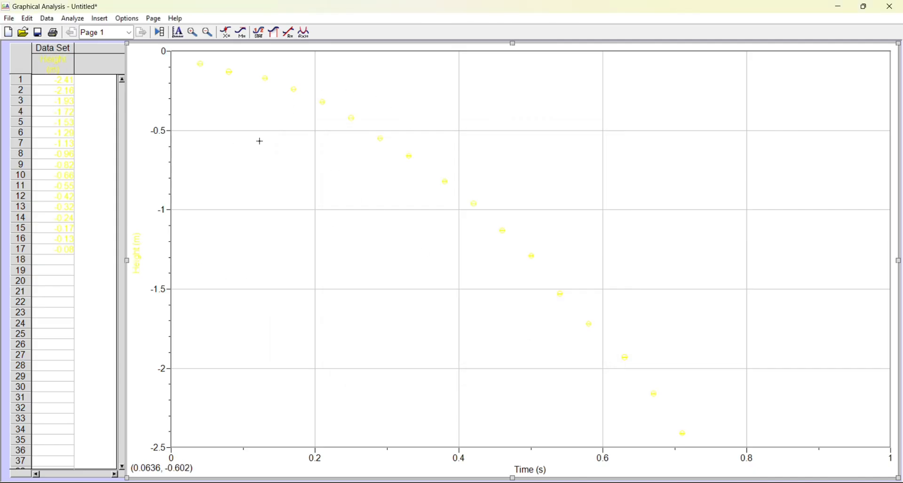
Change the colour of the Height column's data points from the graph's column options to red.
double_click(321, 103)
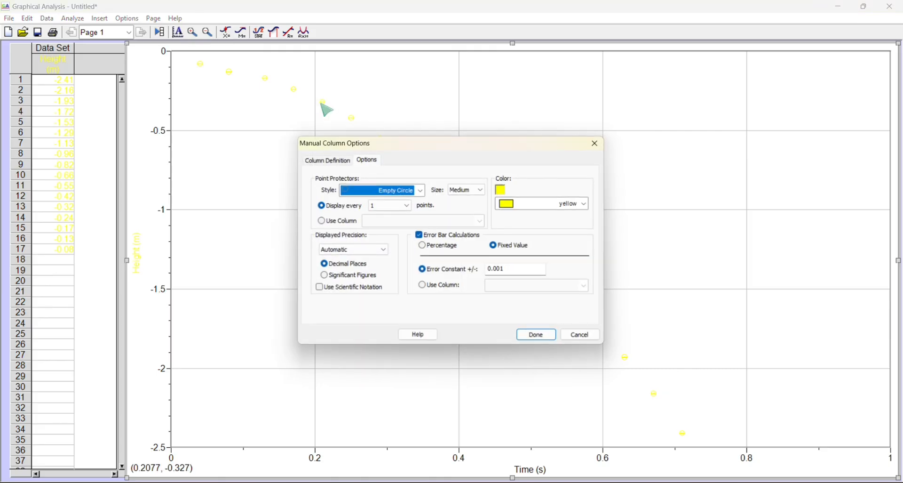
left_click(552, 204)
scroll(534, 293, "up", 3)
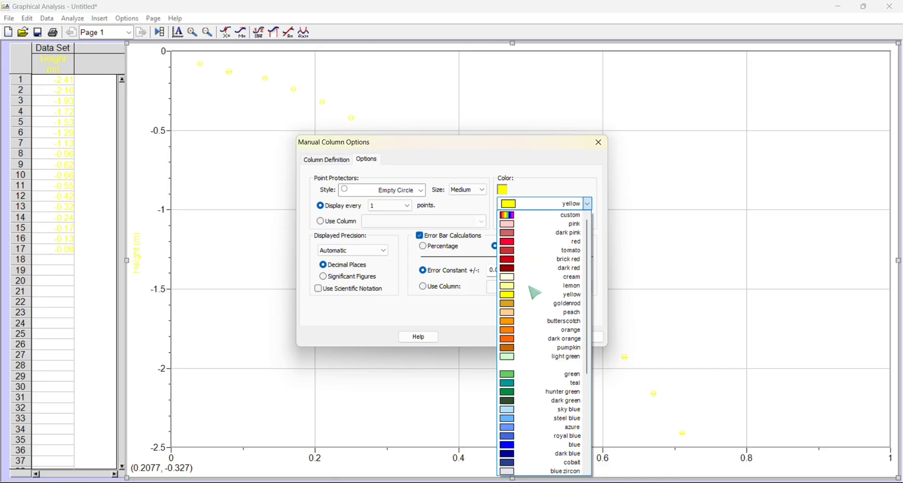
left_click(522, 241)
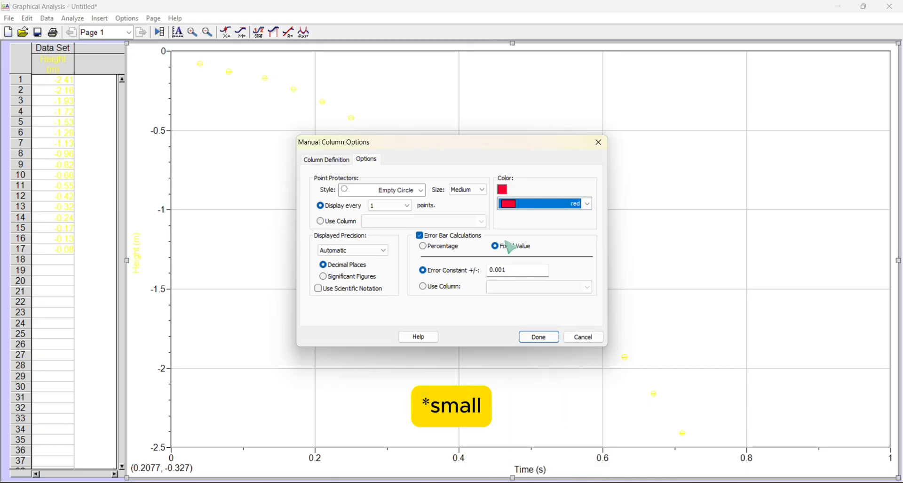
left_click(530, 336)
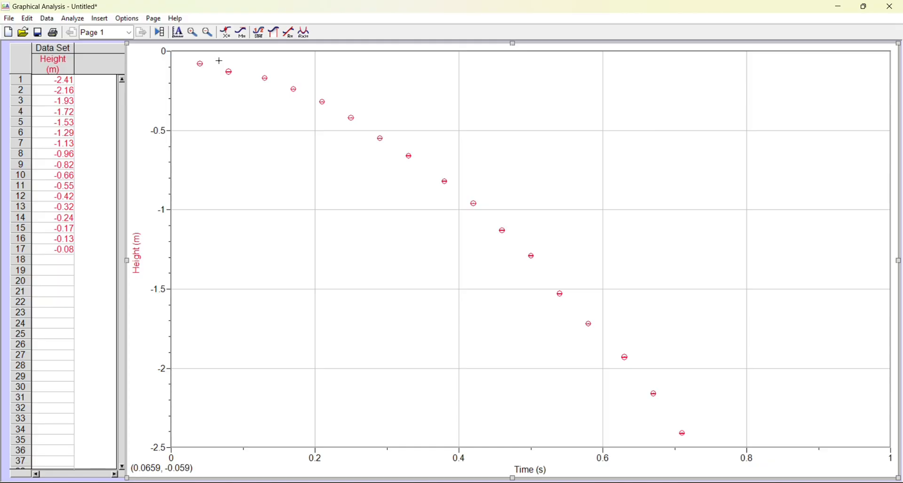
Set the fixed error constant of the Height column's error bars to 0.02.
double_click(293, 90)
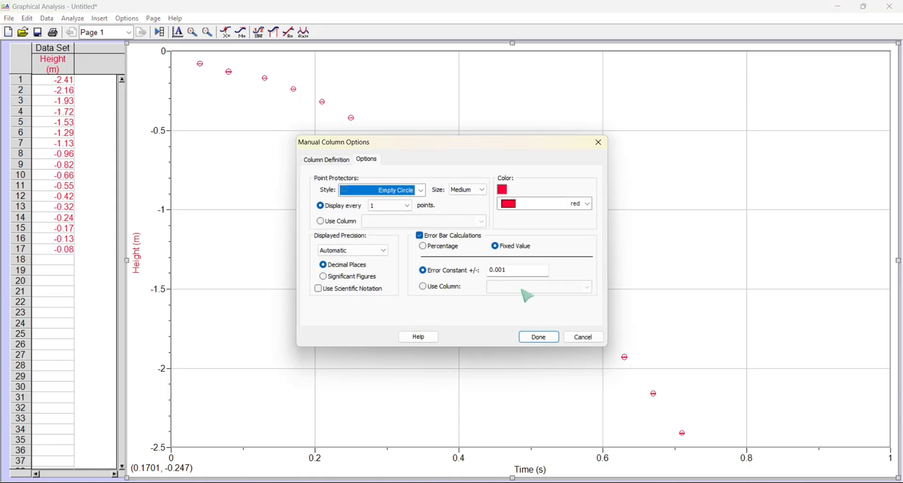
left_click(515, 269)
key("BackSpace")
key("BackSpace")
key("BackSpace")
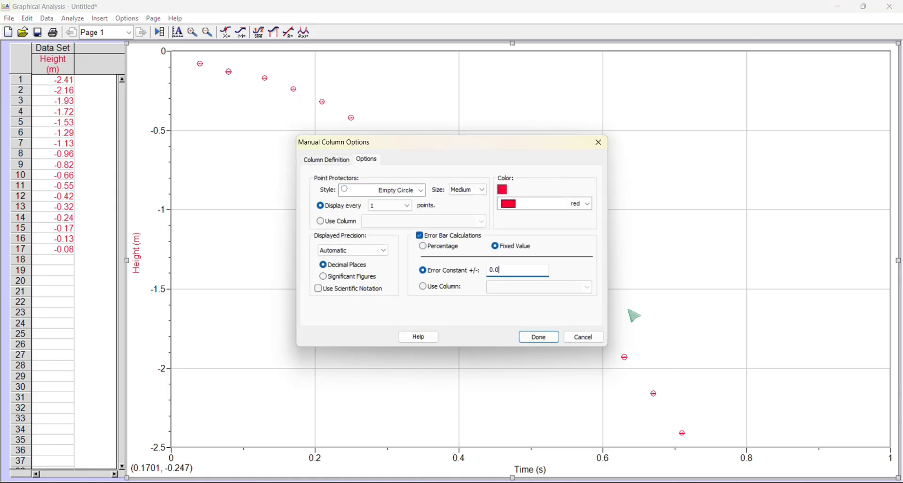
type("02")
key("Return")
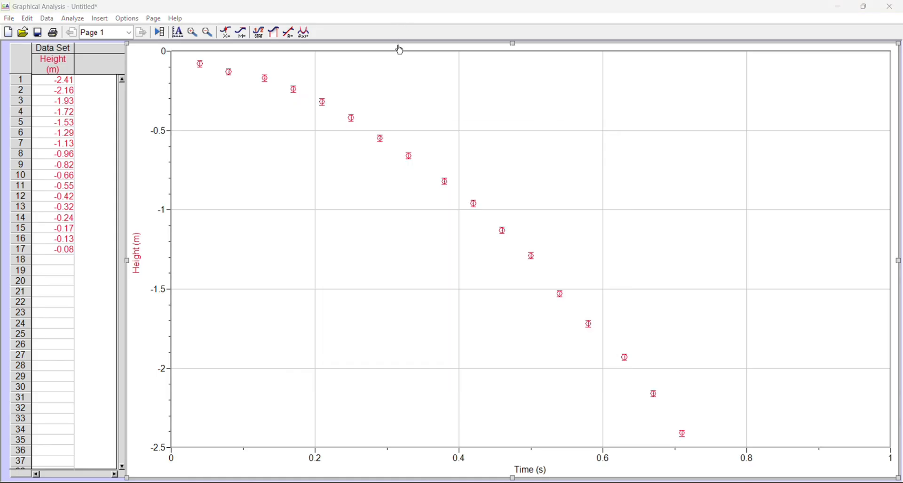
double_click(322, 102)
left_click(538, 336)
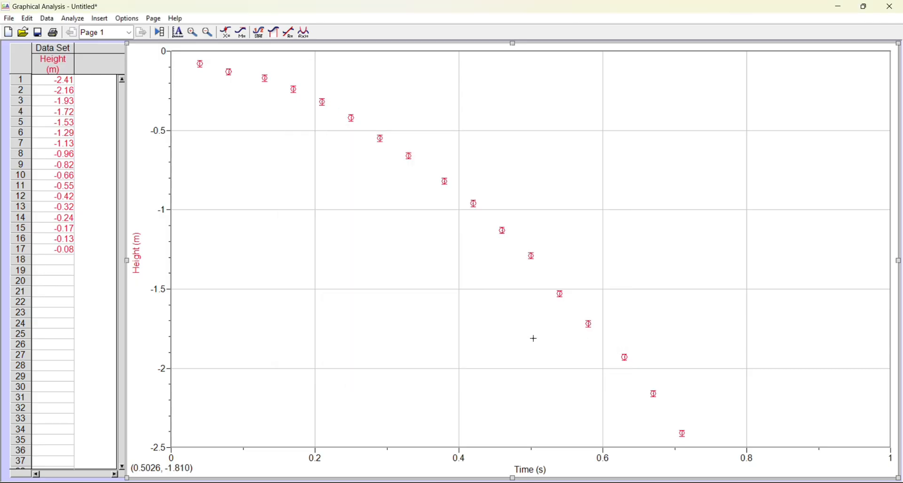